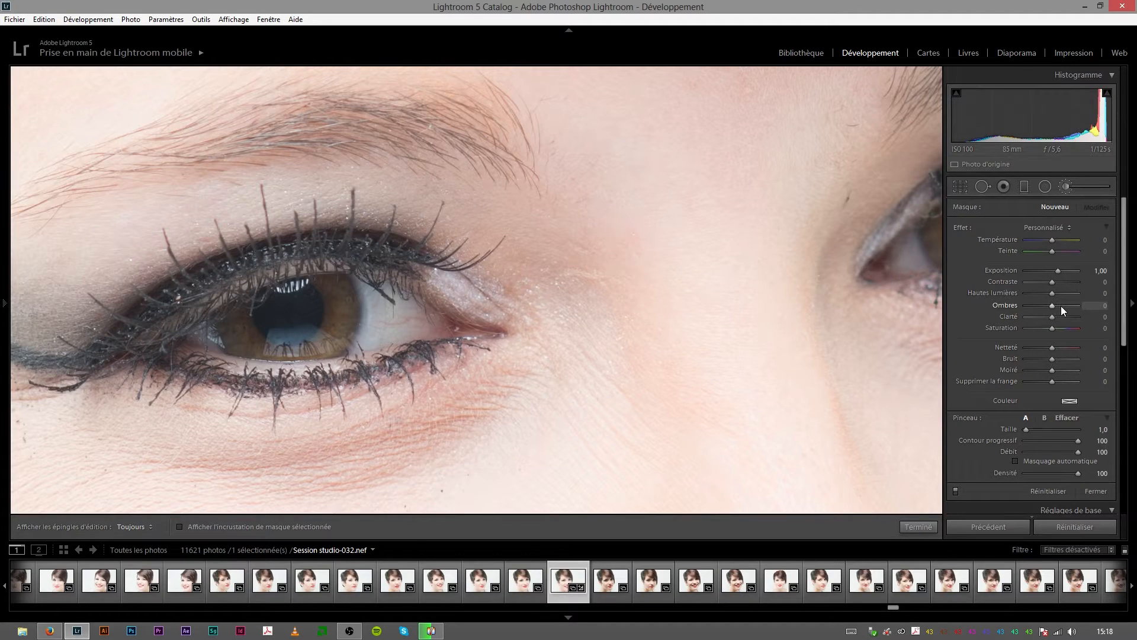
Set the adjustment brush's Shadows to 12 and Highlights to -100.
left_click(1105, 308)
type("12")
key("Return")
left_click_drag(1046, 292, 1003, 300)
Paint over the iris of the zoomed-in eye with the adjustment brush at size 4.0.
scroll(326, 308, "up", 3)
key("h")
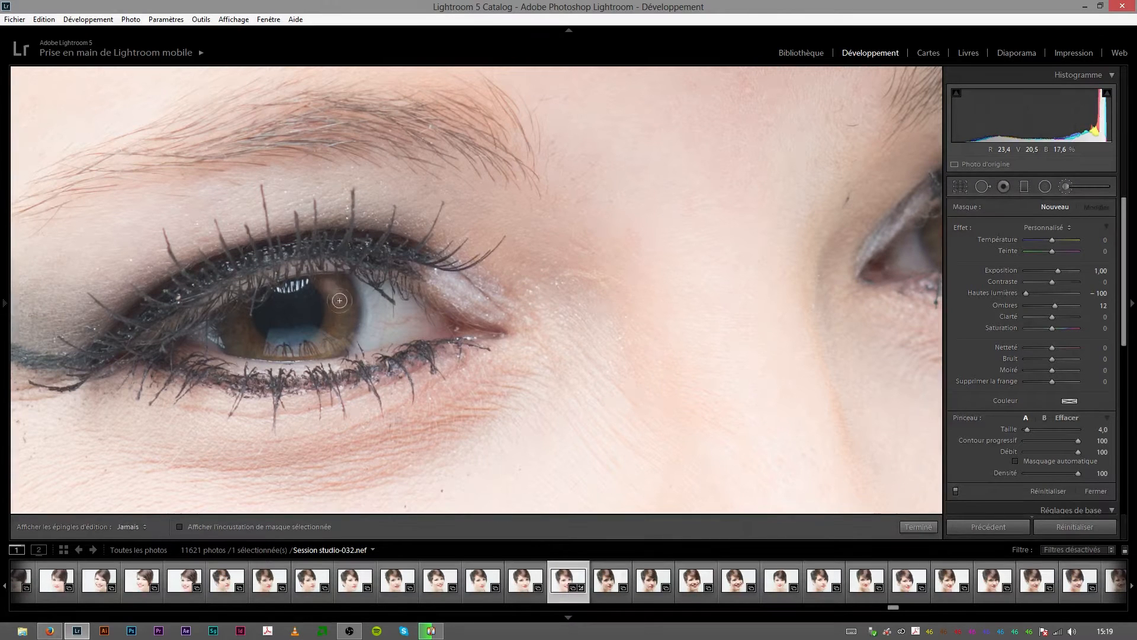
mouse_move(339, 300)
left_mouse_down()
mouse_move(332, 329)
mouse_move(328, 286)
mouse_move(313, 327)
mouse_move(300, 287)
mouse_move(286, 287)
mouse_move(268, 311)
mouse_move(208, 326)
mouse_move(231, 316)
mouse_move(242, 356)
mouse_move(229, 316)
mouse_move(251, 348)
mouse_move(337, 352)
mouse_move(308, 353)
mouse_move(329, 292)
mouse_move(328, 350)
mouse_move(341, 303)
mouse_move(315, 305)
mouse_move(311, 330)
mouse_move(258, 322)
mouse_move(285, 340)
mouse_move(239, 334)
mouse_move(273, 326)
left_mouse_up()
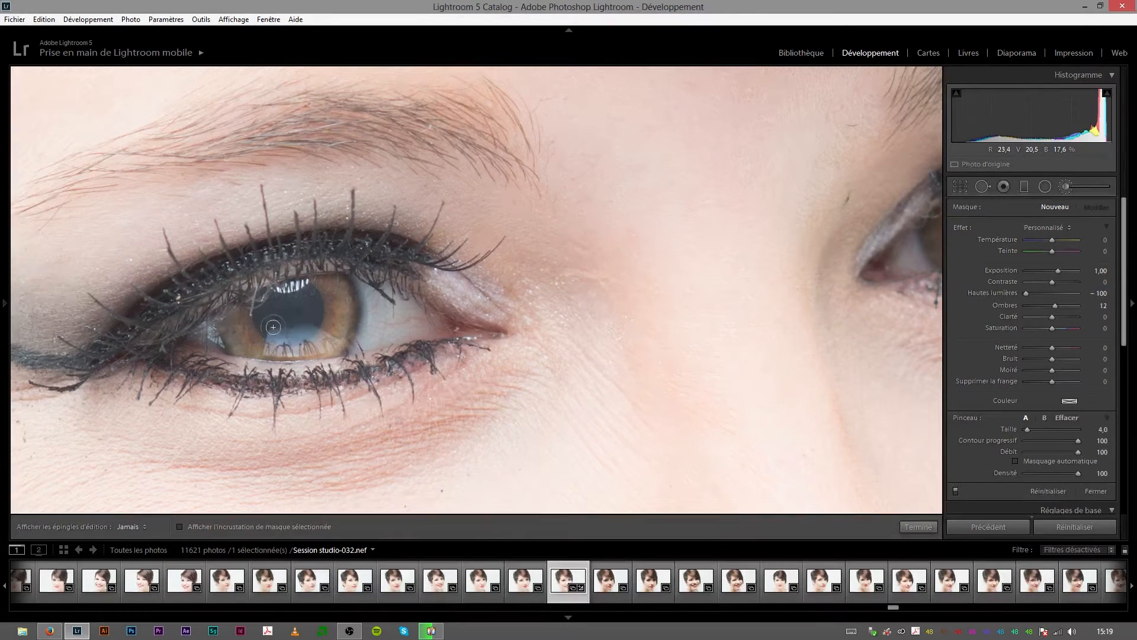
key("h")
Erase the brush mask where it spills past the iris near the eye's outer corner.
key("alt")
key("alt")
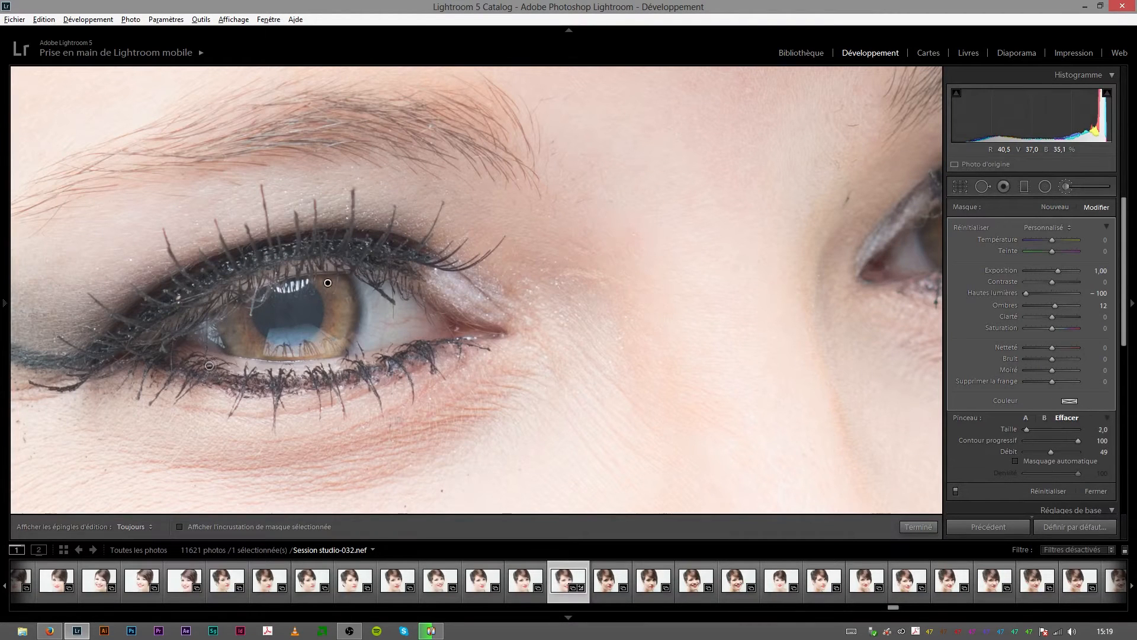
scroll(209, 366, "up", 6)
key("h")
left_click_drag(197, 347, 185, 348)
scroll(186, 347, "down", 4)
key("h")
key("alt")
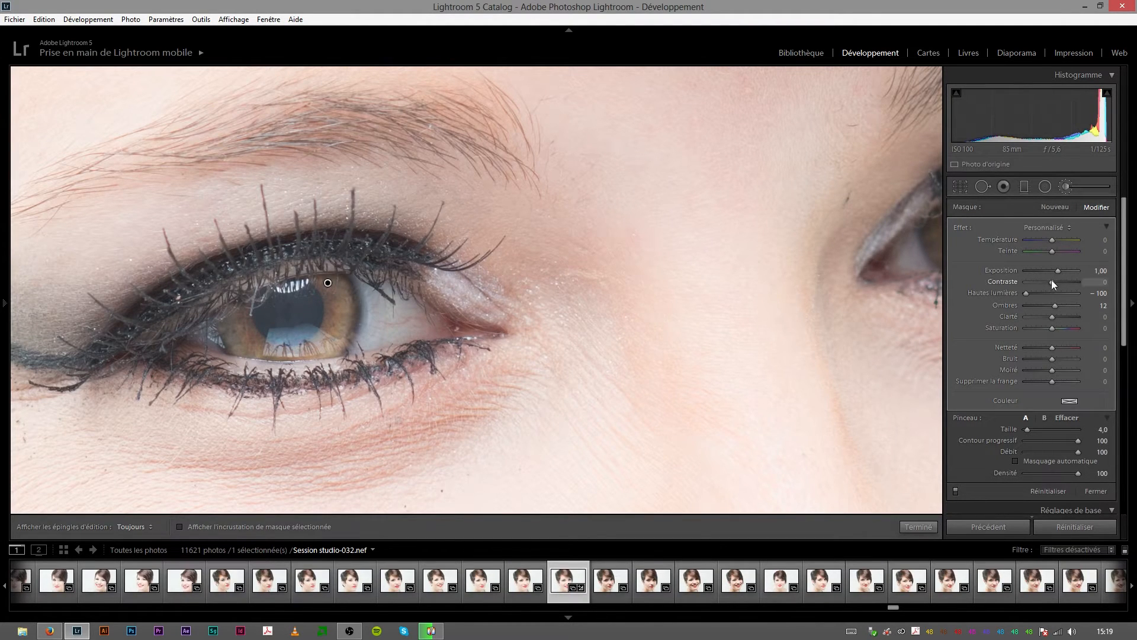
Set the iris mask's Contrast to 40, Clarity to 29, Saturation to 10 and Sharpness to 10, and compare the photo before and after.
left_click_drag(1052, 283, 1063, 283)
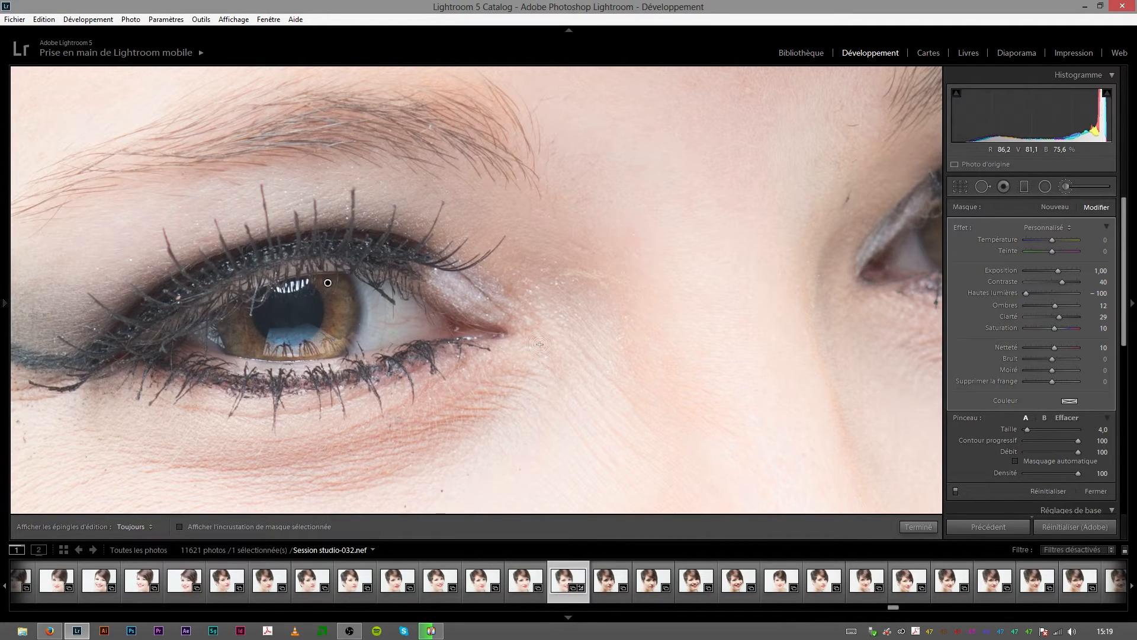
key("backslash")
key("backslash")
key("backslash")
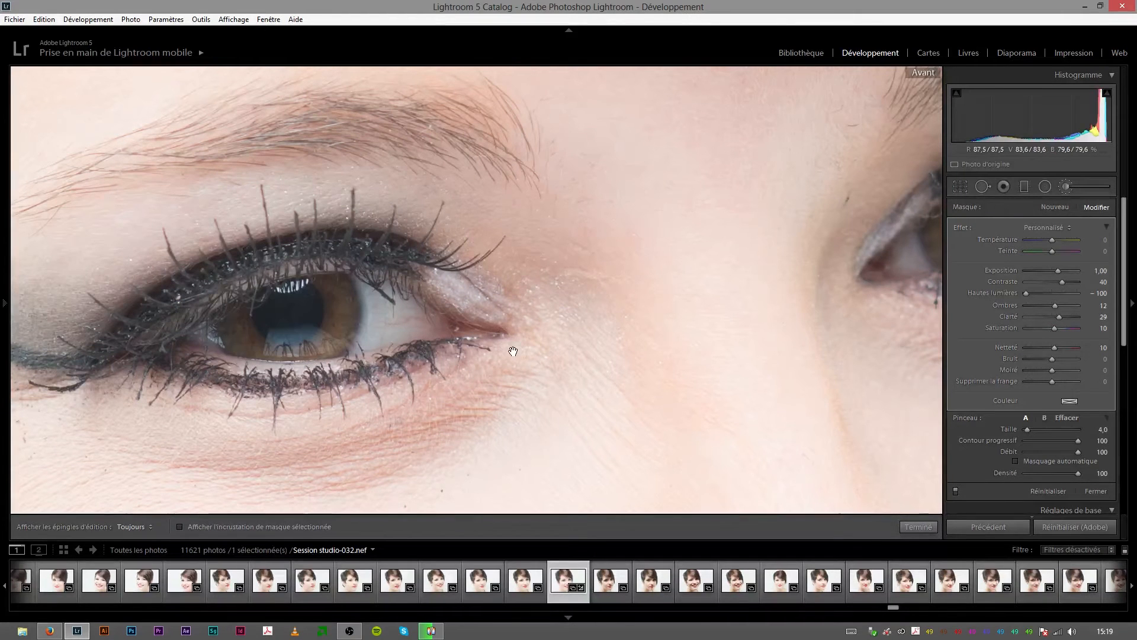
key("backslash")
key("backslash")
key("backslash")
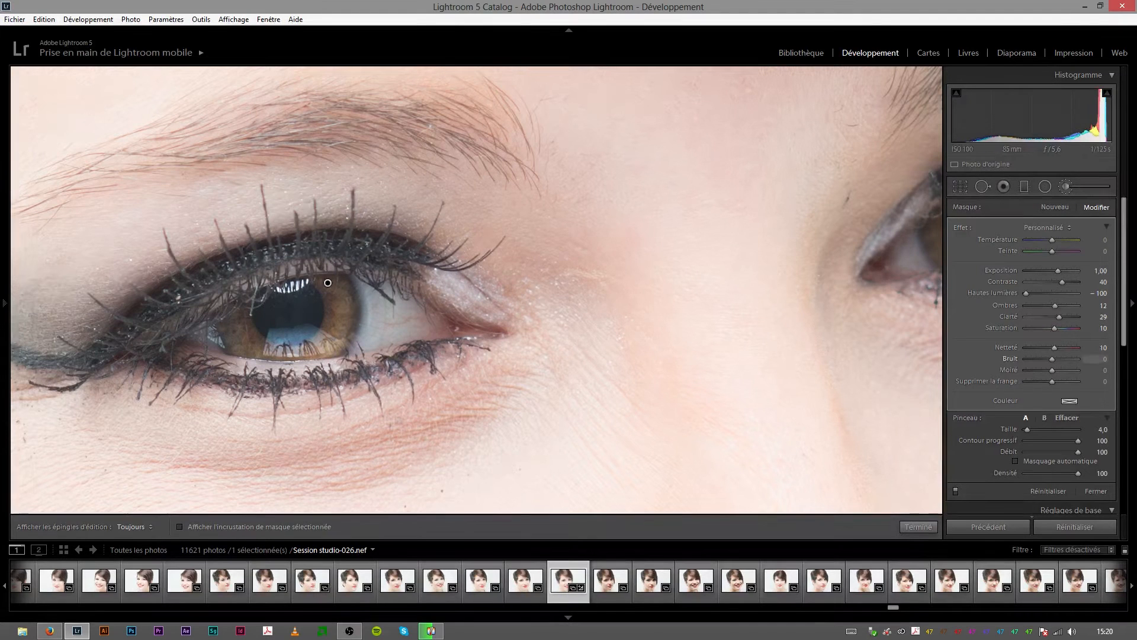
Start a new brush mask with Highlights and Shadows reset to zero and Exposure at -0.20.
left_click(1057, 206)
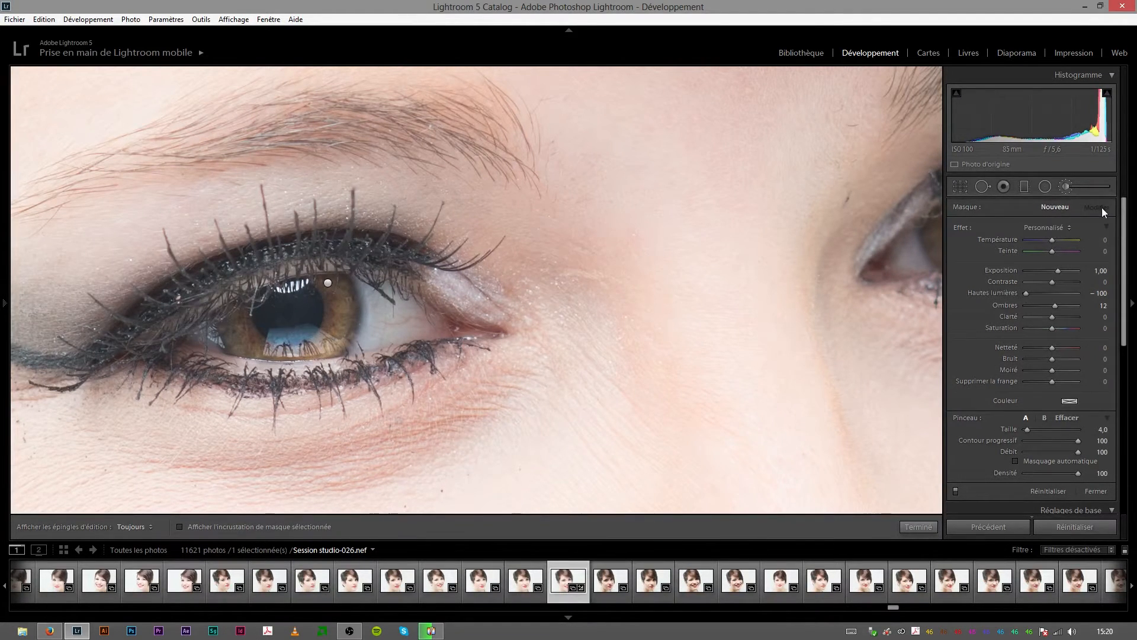
double_click(1008, 268)
double_click(1007, 290)
double_click(1006, 306)
left_click(1094, 272)
key("Return")
Paint the outer rim of the iris with the darkening brush at size 2.0.
scroll(357, 280, "down", 2)
mouse_move(208, 350)
left_mouse_down()
mouse_move(211, 323)
mouse_move(222, 353)
left_mouse_up()
key("h")
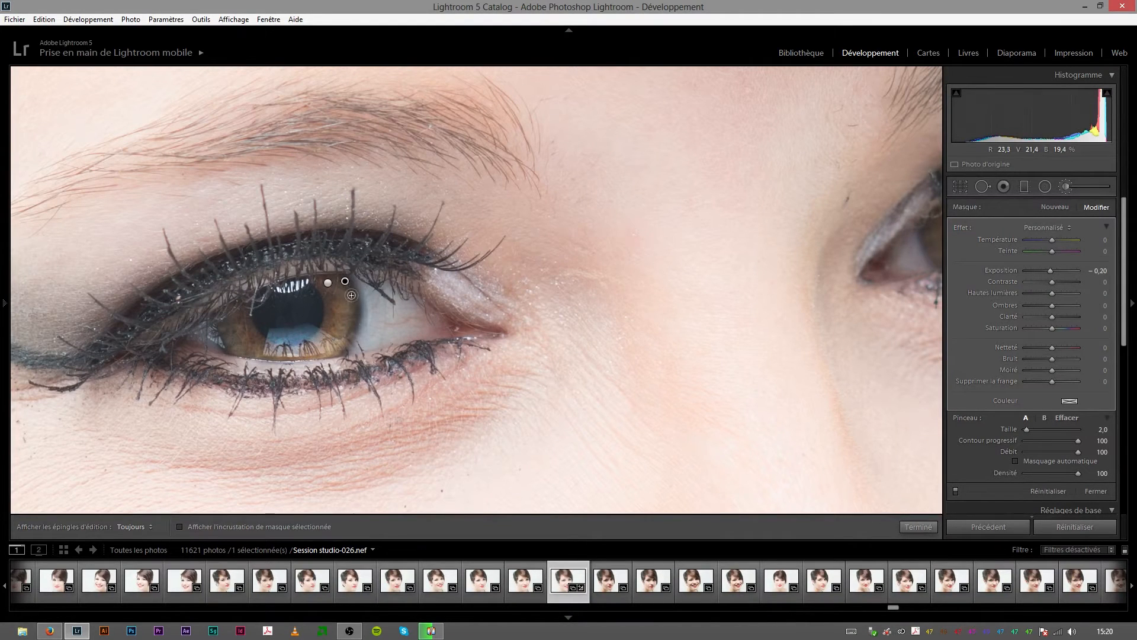
key("h")
key("h")
Paint more of the iris and pupil edge in the darkening mask with brush size 3.0 and density 53.
scroll(290, 318, "up", 4)
key("h")
key("h")
scroll(563, 346, "down", 2)
scroll(325, 312, "down", 1)
scroll(325, 308, "up", 1)
key("h")
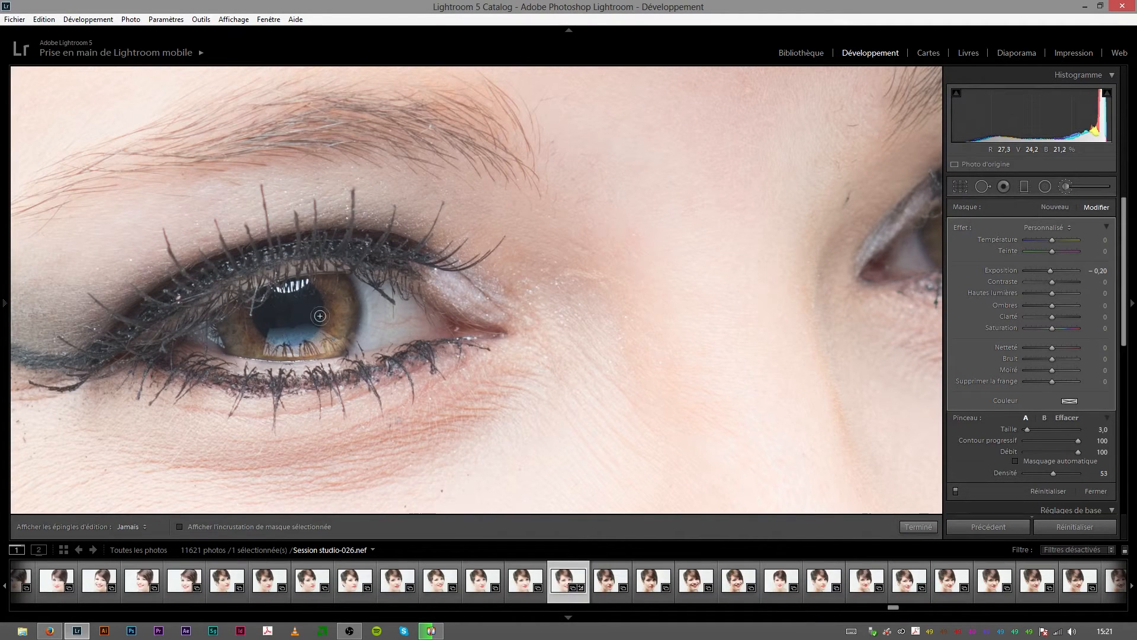
key("h")
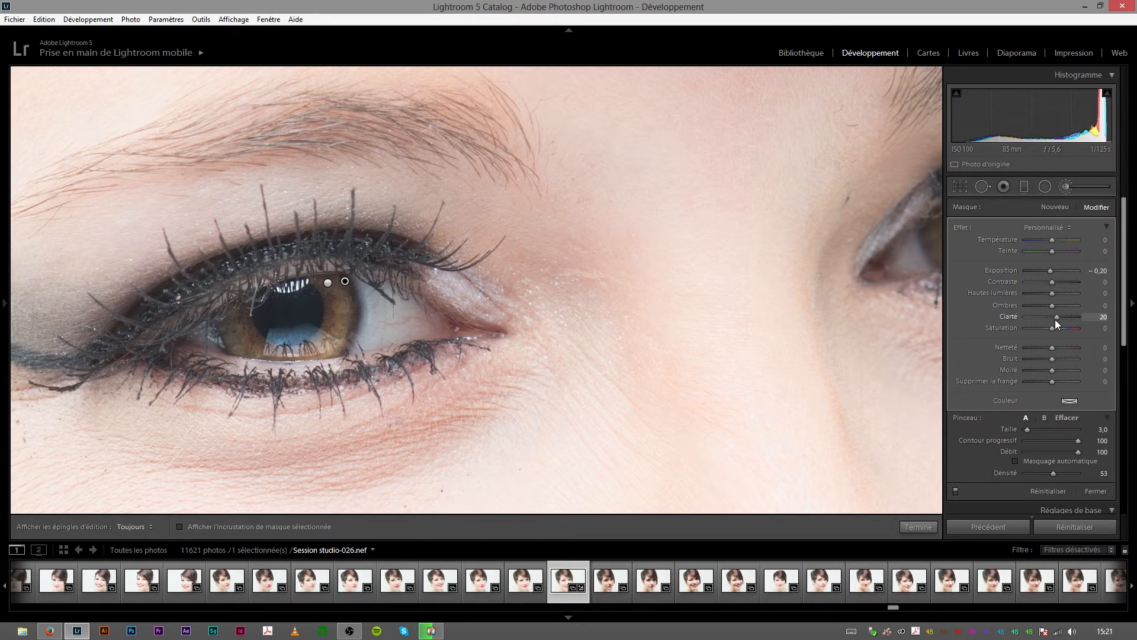
Set the darkening mask's Clarity to 8 and Exposure to -0.14, and compare the eye before and after.
key("Down")
key("Down")
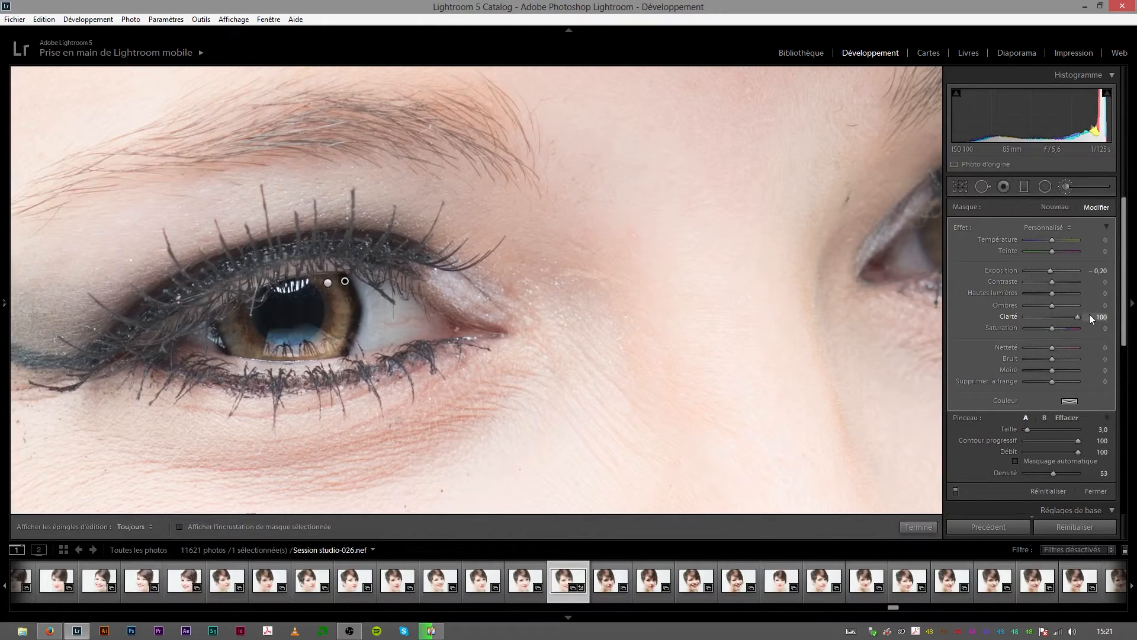
left_click_drag(1057, 319, 1054, 318)
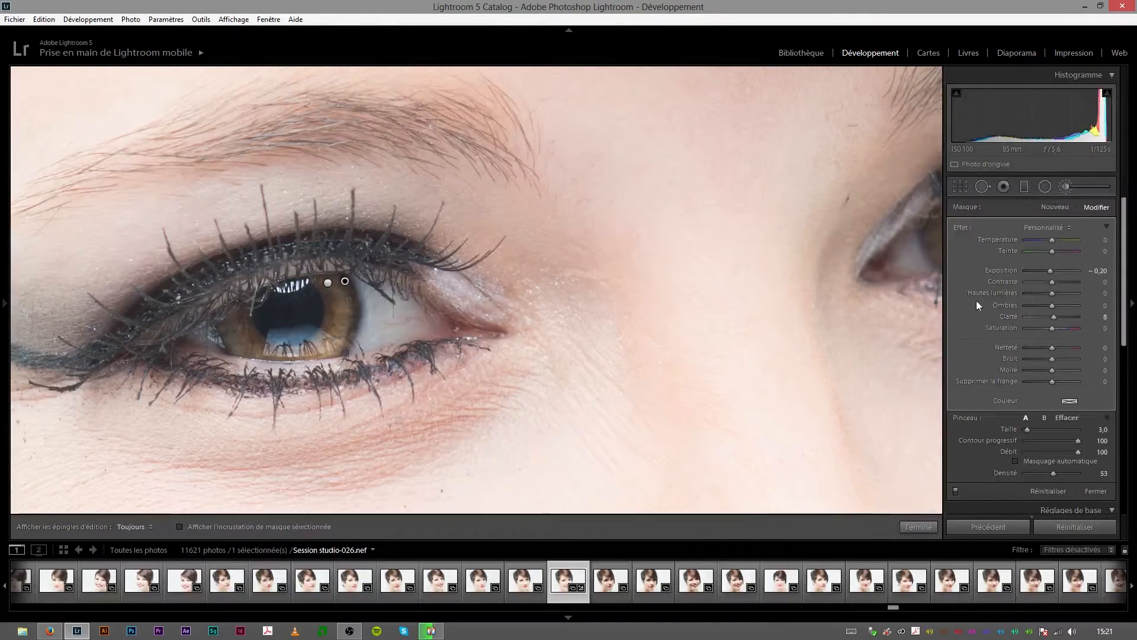
left_click_drag(1051, 271, 1049, 272)
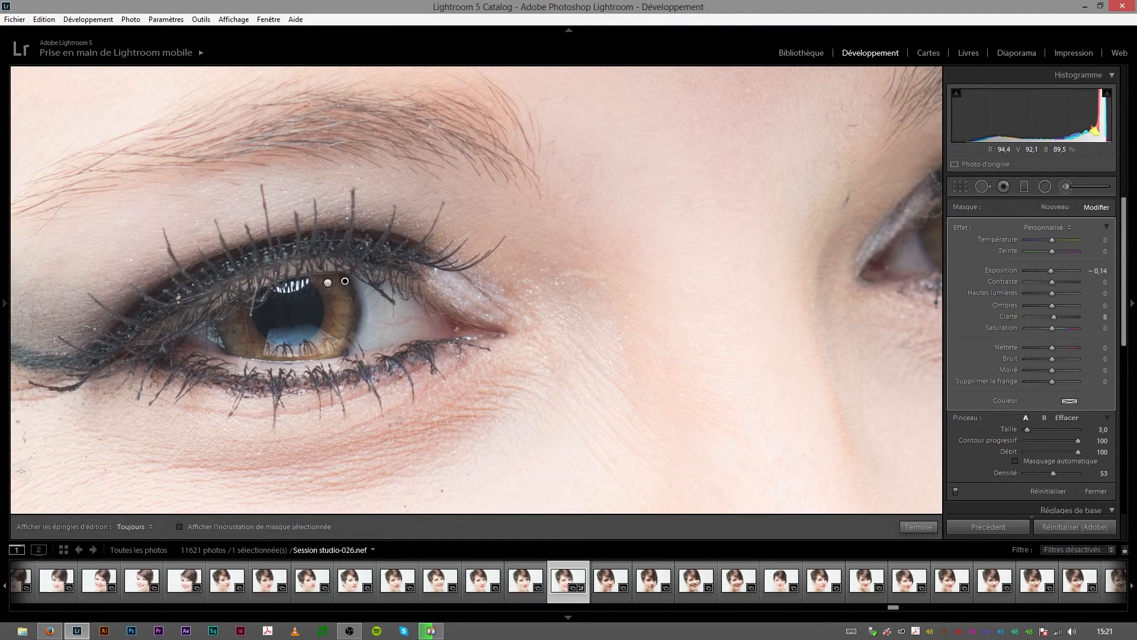
key("backslash")
key("backslash")
key("backslash")
key("backslash")
Erase part of the darkening mask at the iris's lower edge with eraser size 5.0 and flow 49, and close the brush.
key("alt")
key("h")
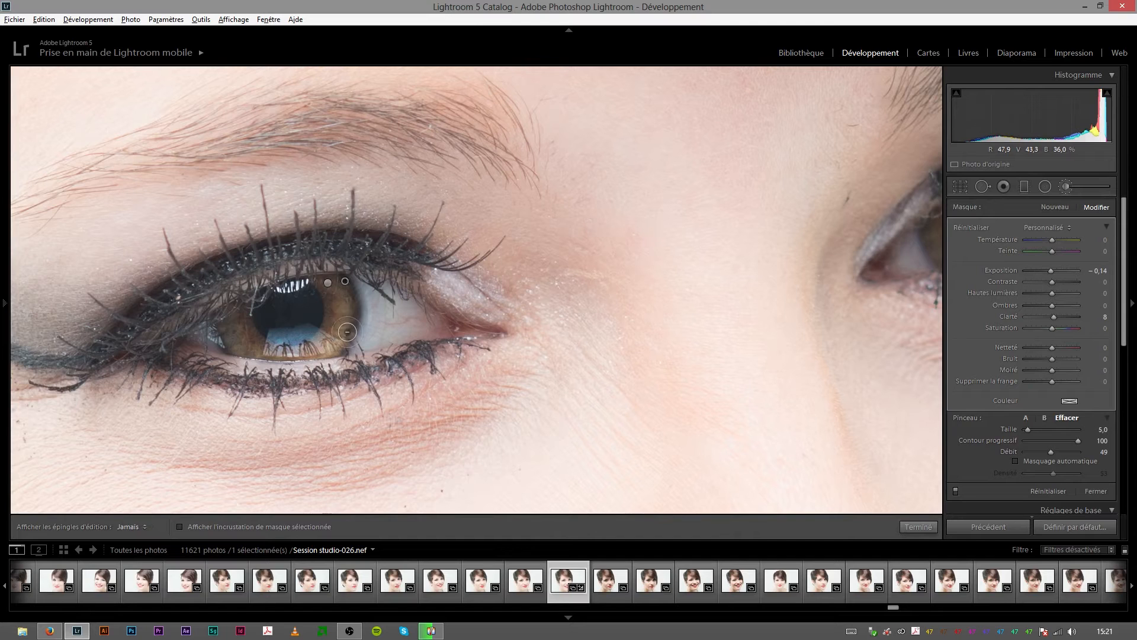
scroll(346, 339, "up", 2)
mouse_move(345, 339)
left_mouse_down()
mouse_move(336, 281)
mouse_move(342, 341)
left_mouse_up()
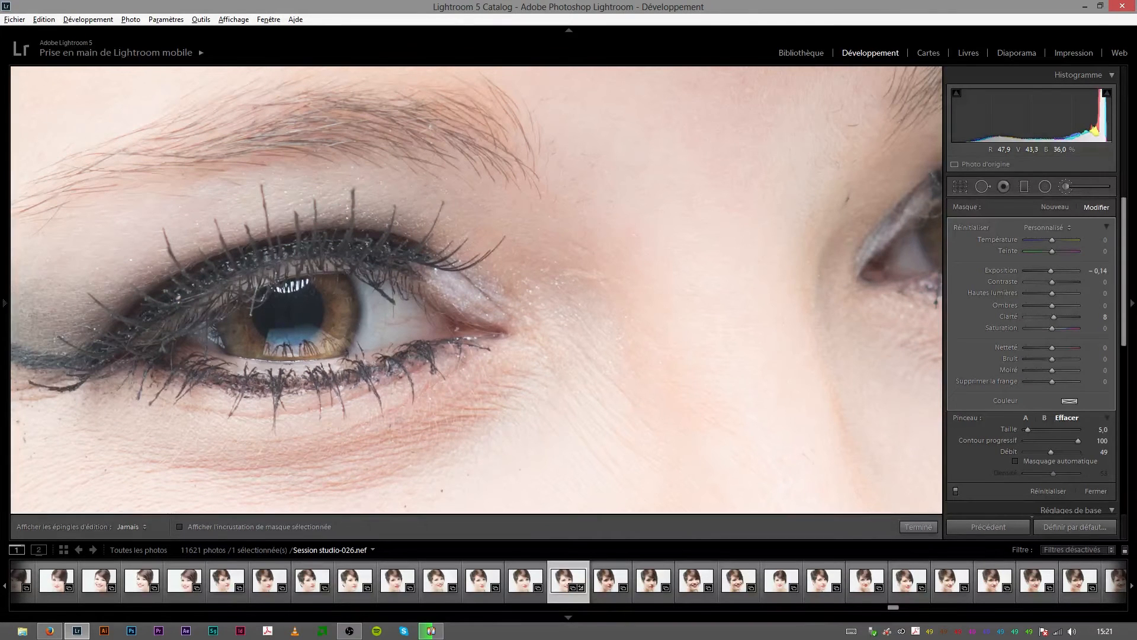
left_click(1069, 185)
Compare the whole portrait before and after the iris retouch, and inspect both eyes up close.
left_click(613, 275)
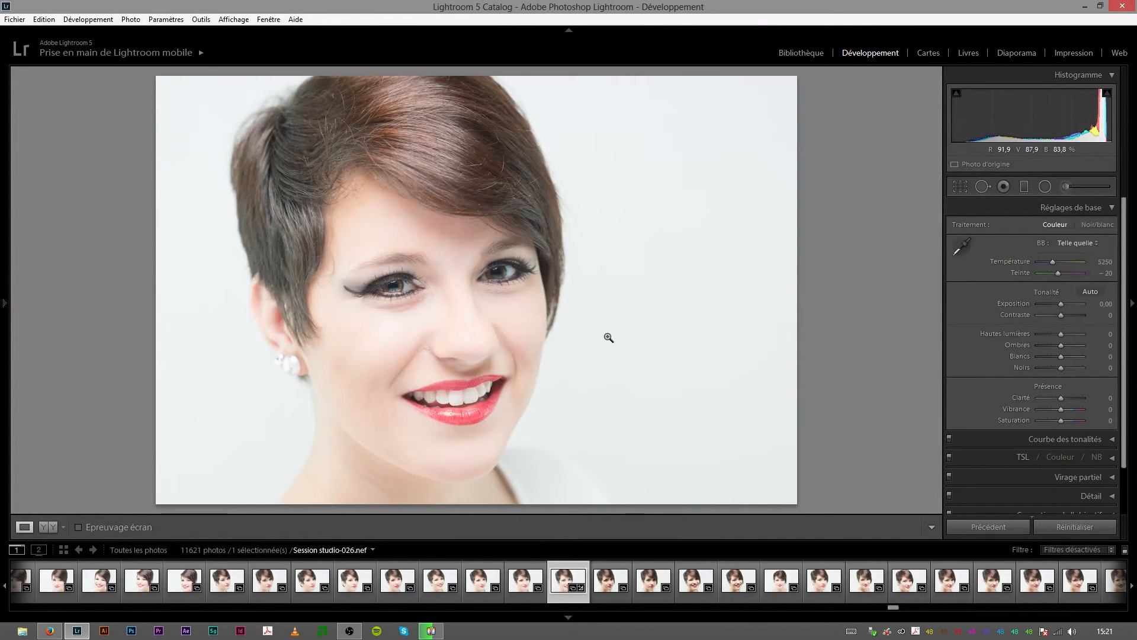
key("backslash")
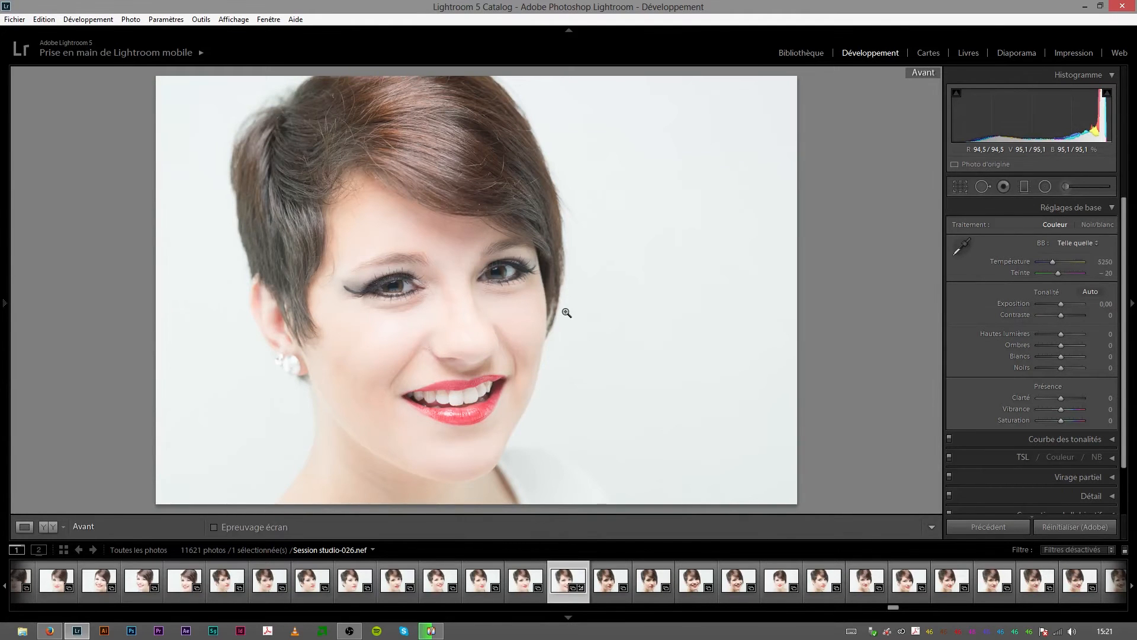
key("backslash")
left_click(445, 290)
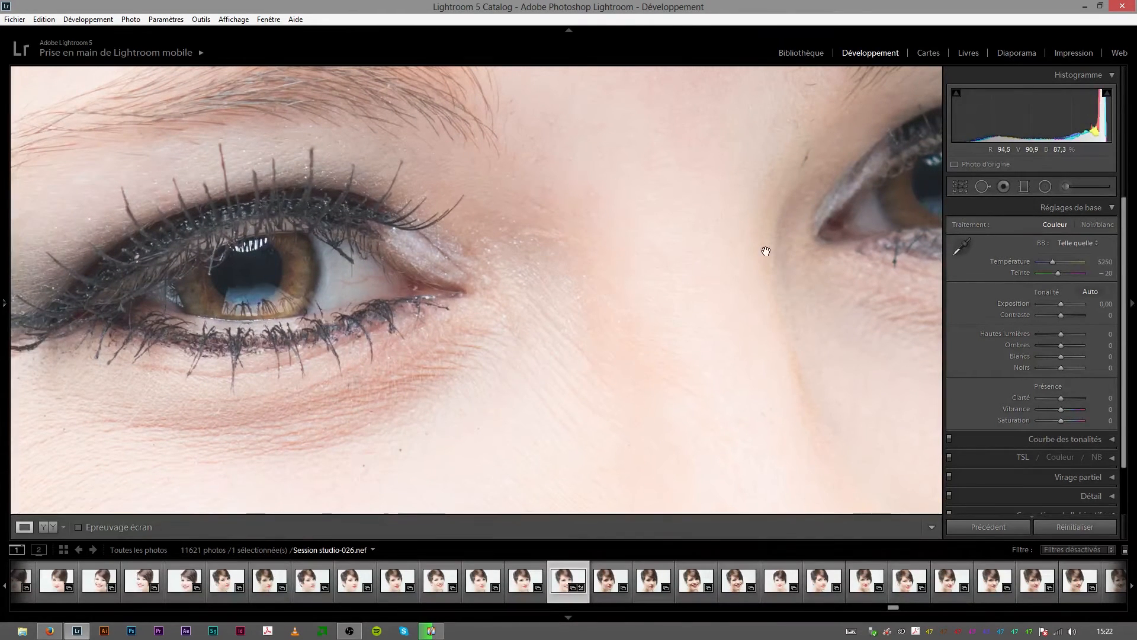
left_click_drag(766, 251, 694, 262)
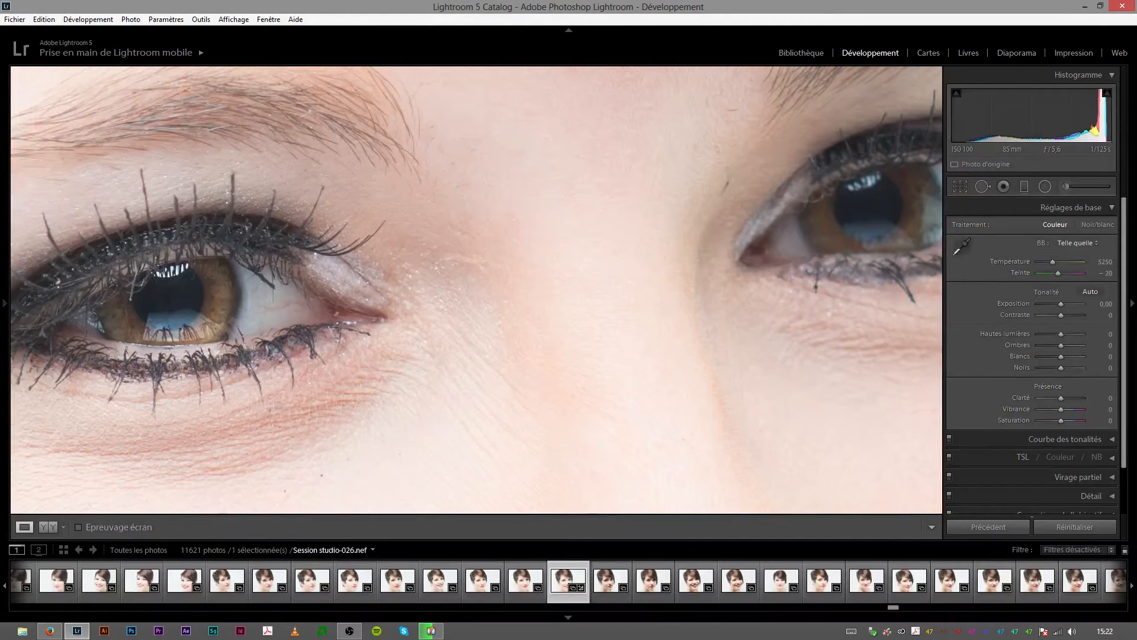
left_click_drag(384, 374, 520, 334)
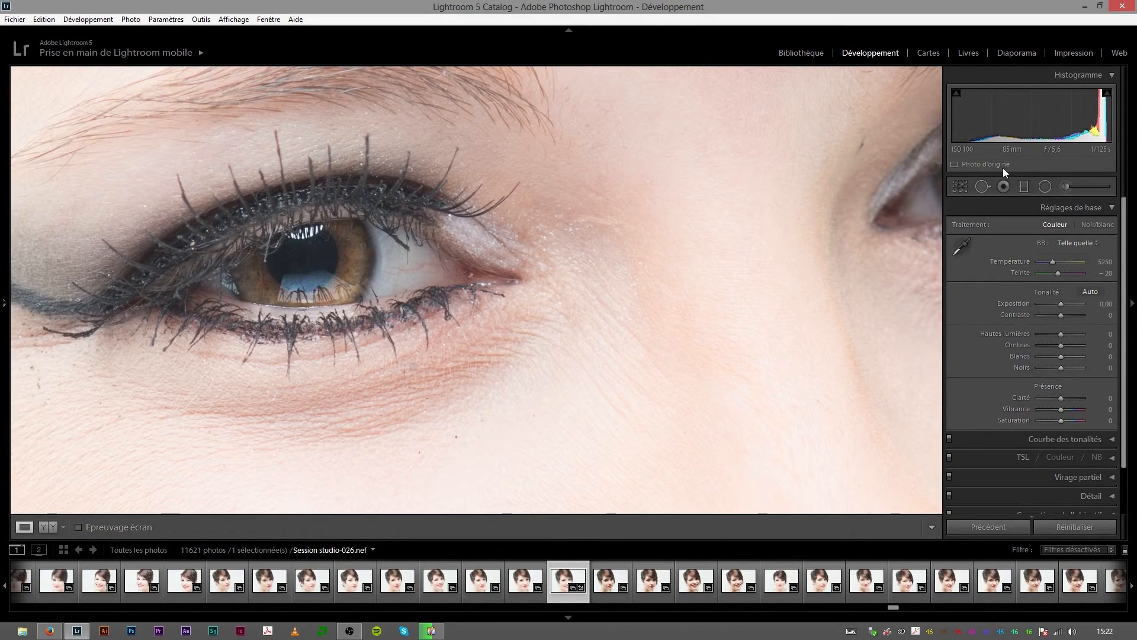
Start a new adjustment brush mask with Temperature -16, Exposure 0.32 and Saturation -17.
left_click(1066, 186)
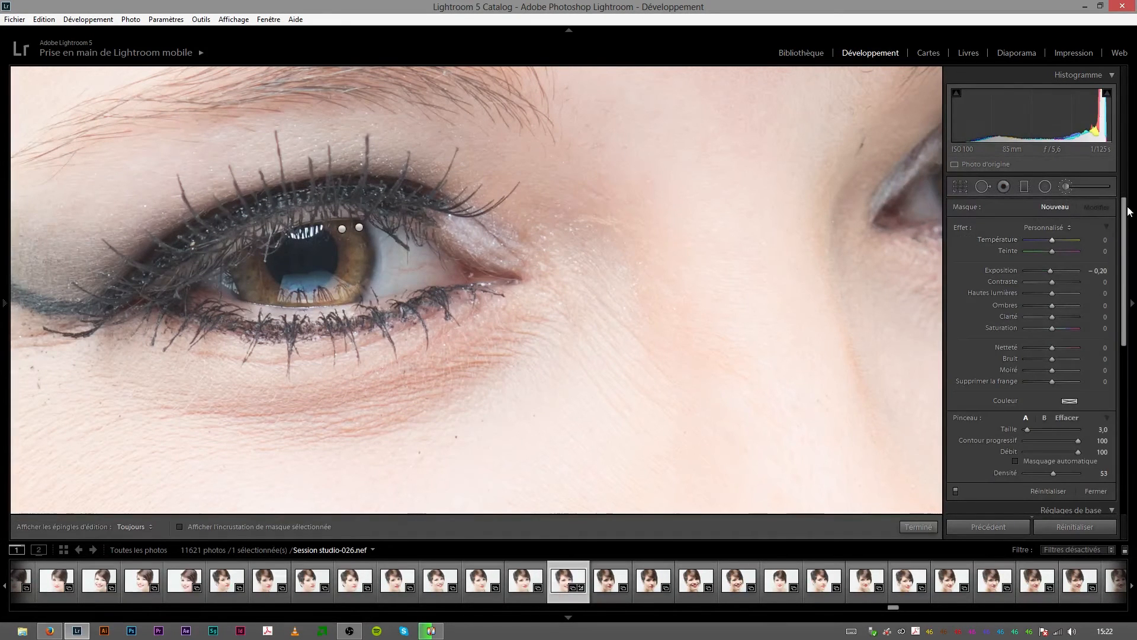
left_click(1098, 243)
key("Return")
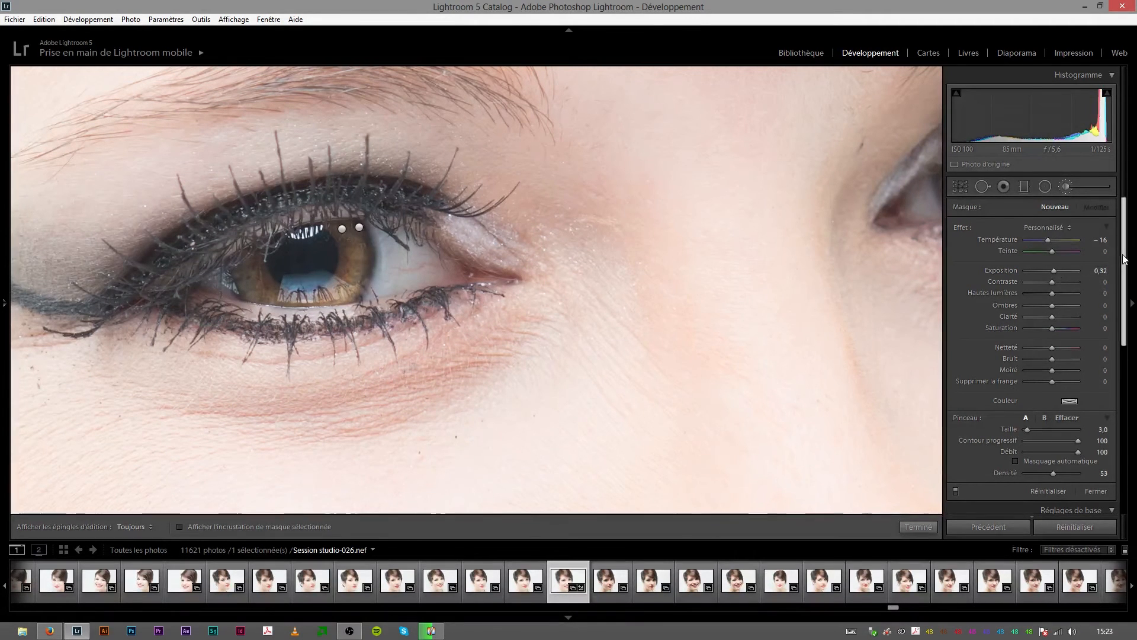
scroll(1124, 262, "down", 1)
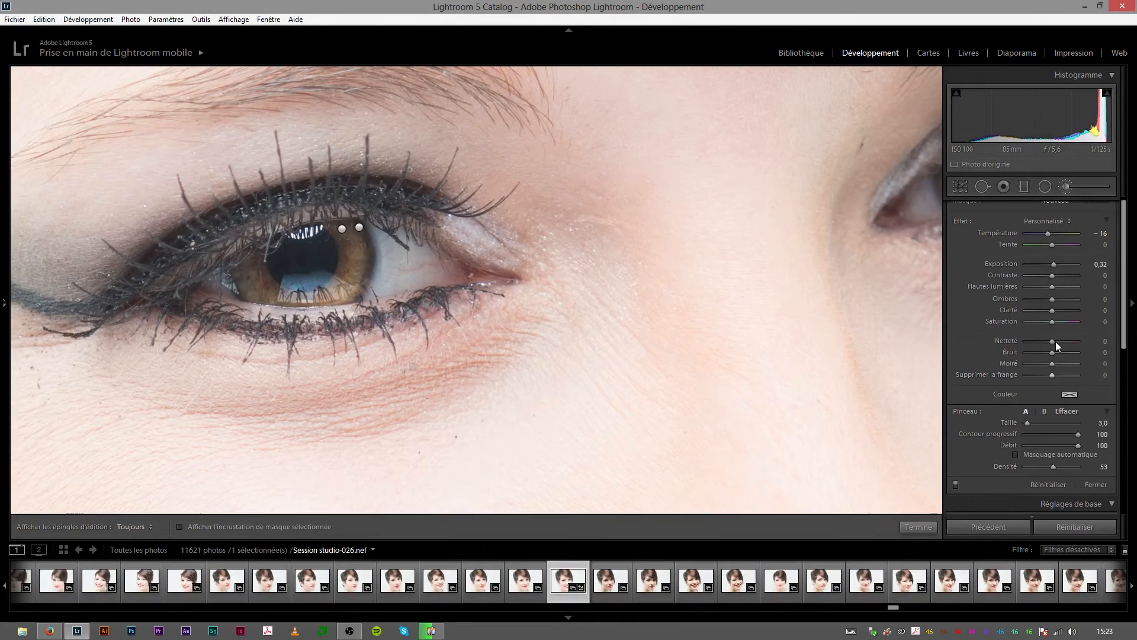
left_click_drag(1054, 321, 1046, 323)
Paint the white of the eye beside the iris with brush size 4.0, and close the brush.
scroll(409, 280, "up", 1)
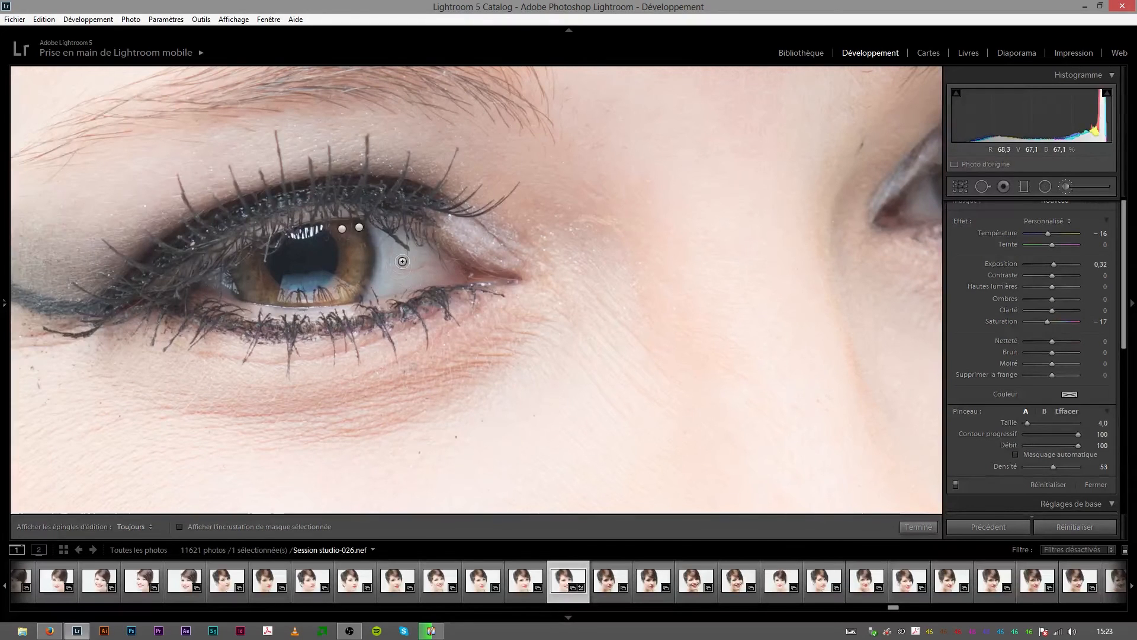
key("h")
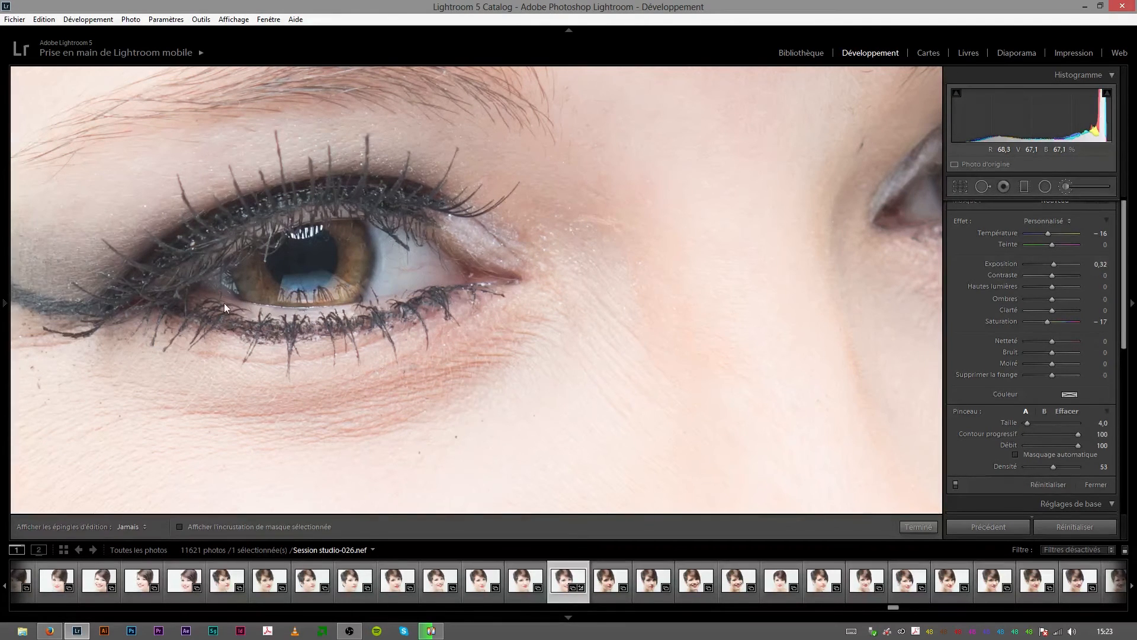
key("h")
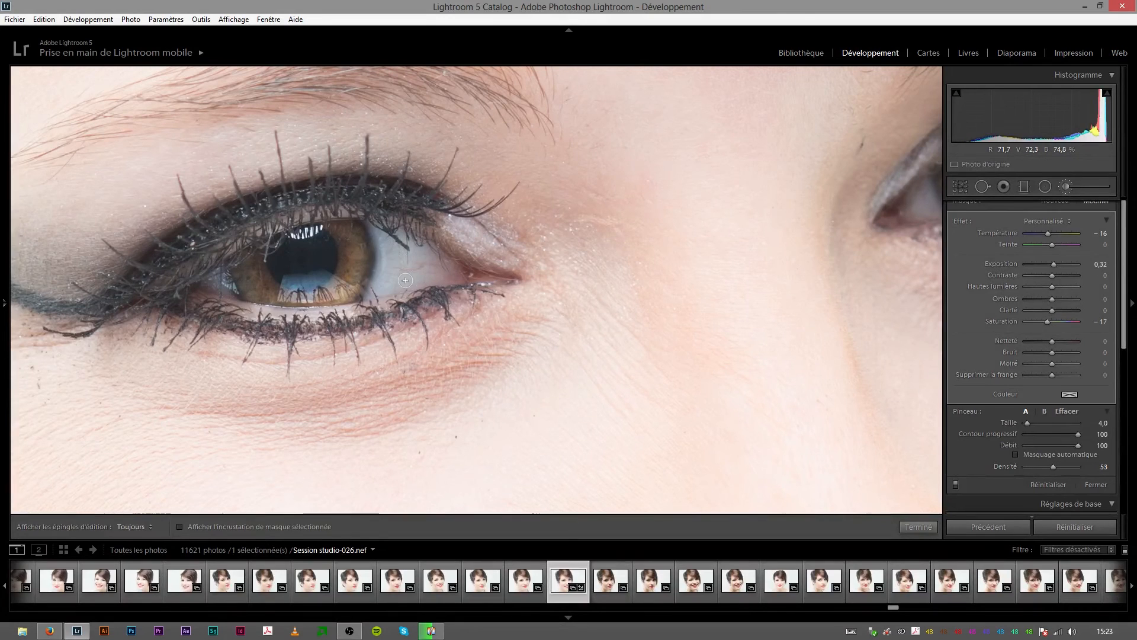
left_click(401, 262)
left_click_drag(401, 262, 395, 261)
left_click_drag(403, 262, 402, 262)
left_click_drag(415, 258, 422, 256)
left_click(1082, 188)
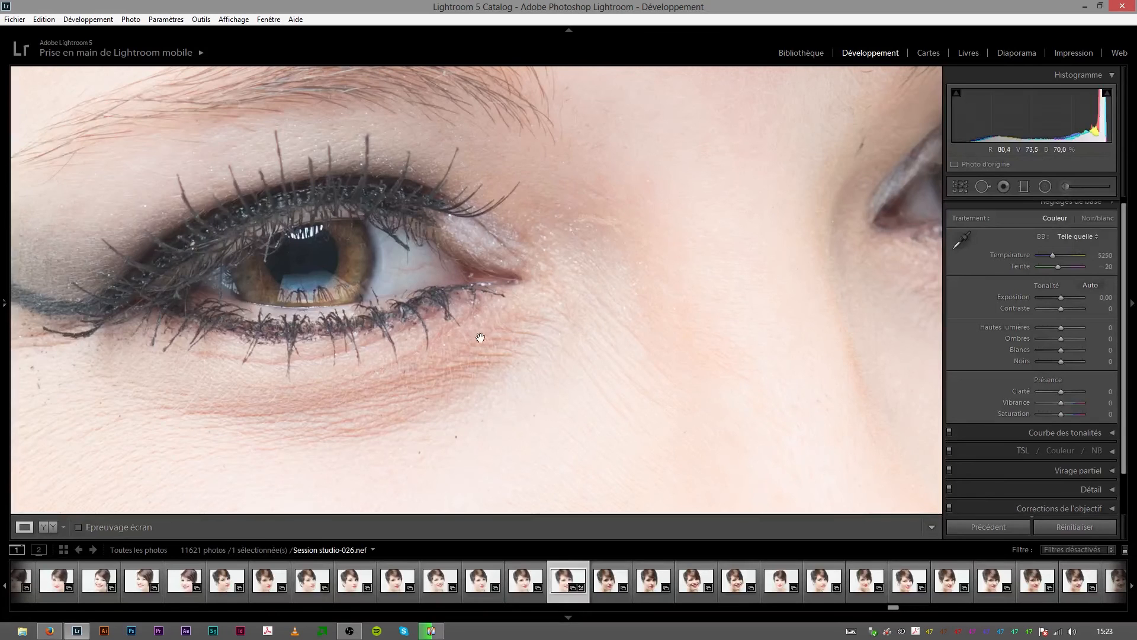
Compare the retouched eye before and after, and view the whole portrait.
key("backslash")
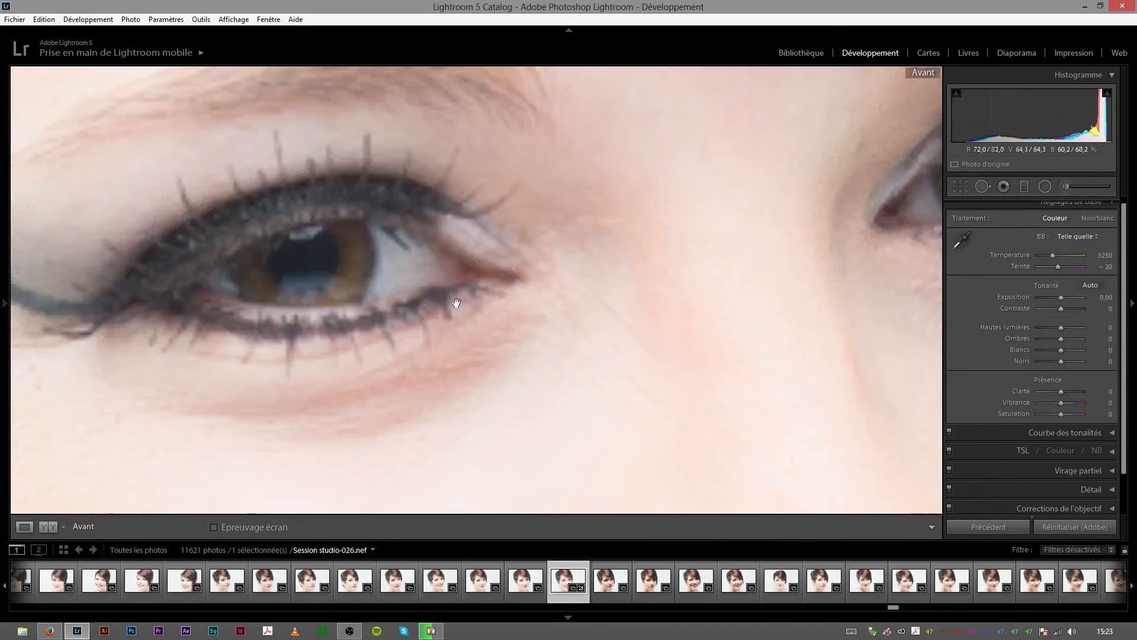
key("backslash")
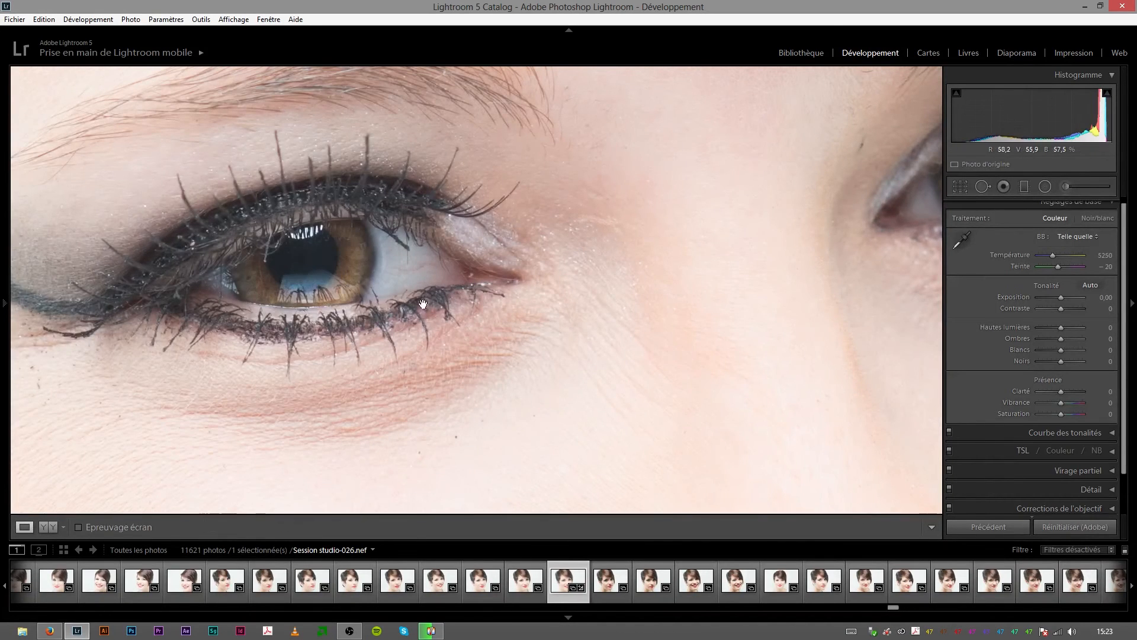
key("backslash")
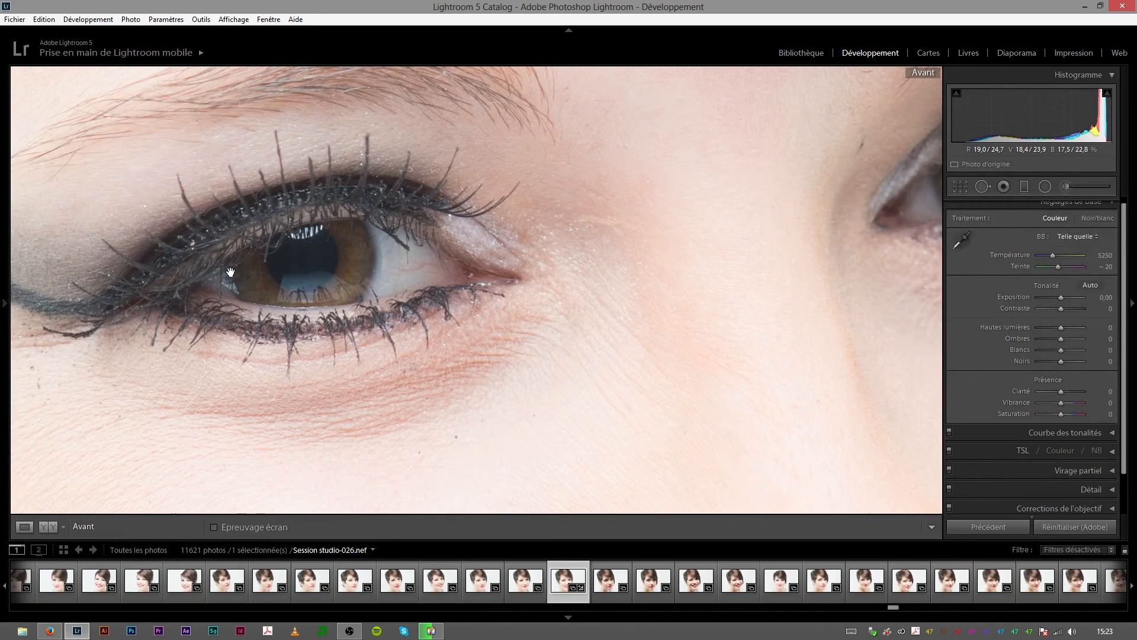
key("backslash")
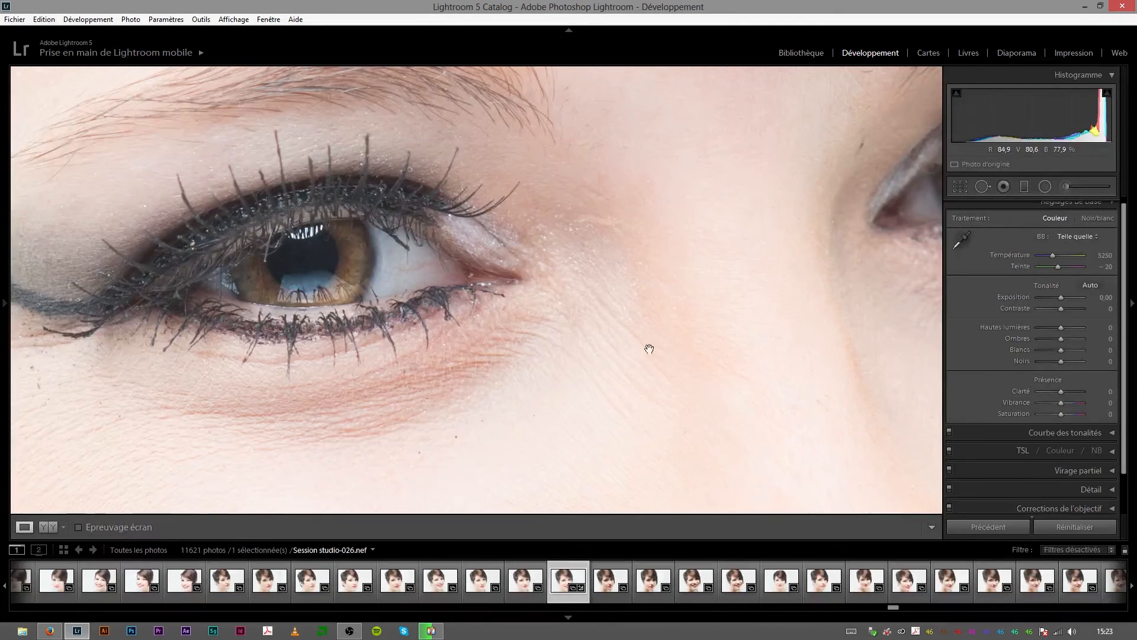
left_click(673, 354)
key("z")
left_click(619, 330)
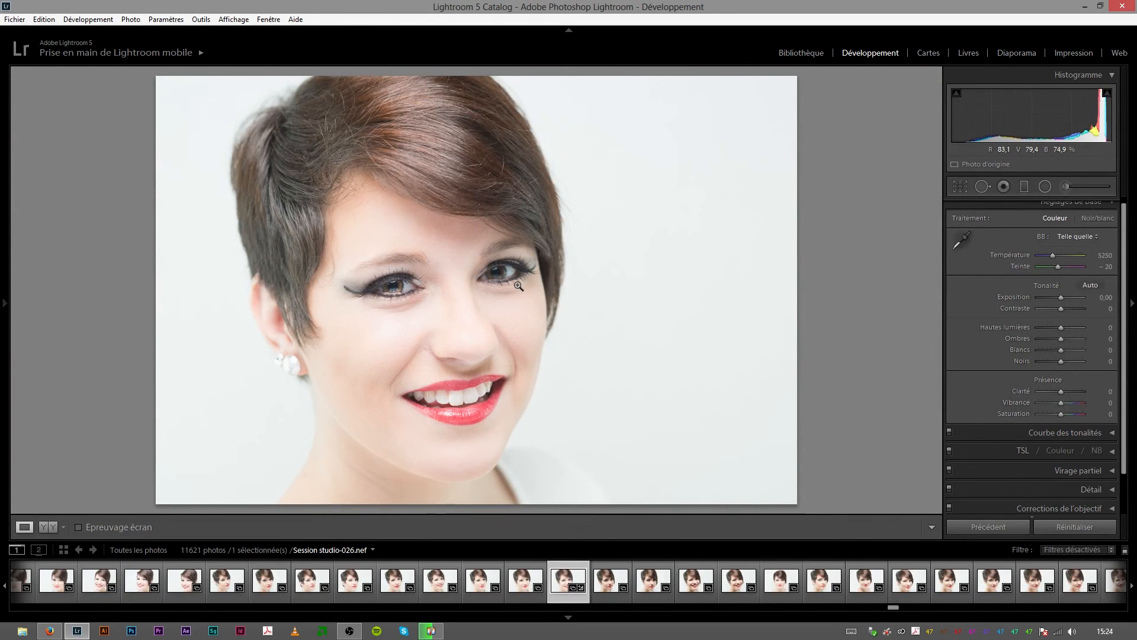
Inspect the adjustment brush pins and their mask overlays on the iris and eye white up close, and close the brush.
left_click(402, 305)
left_click_drag(372, 295, 426, 340)
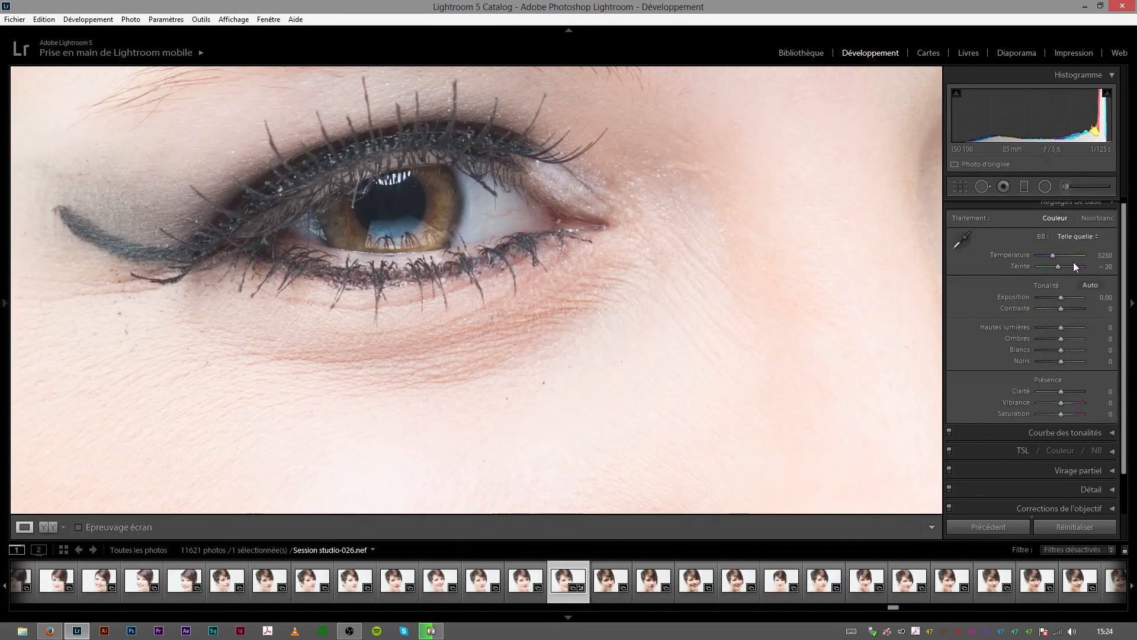
left_click(1065, 187)
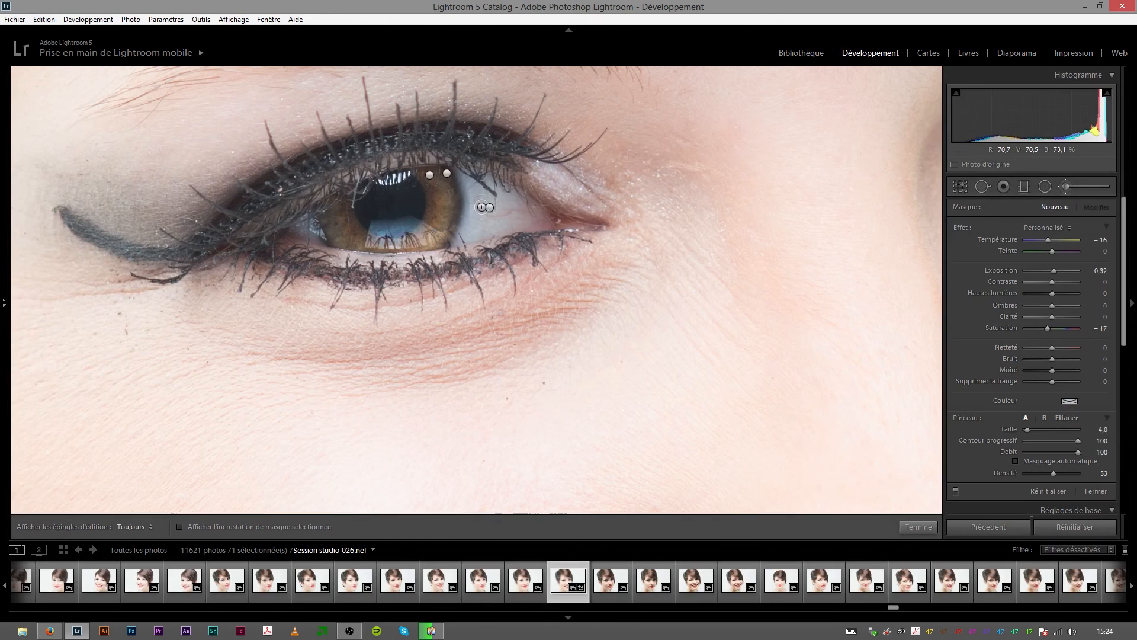
mouse_move(489, 211)
mouse_move(448, 175)
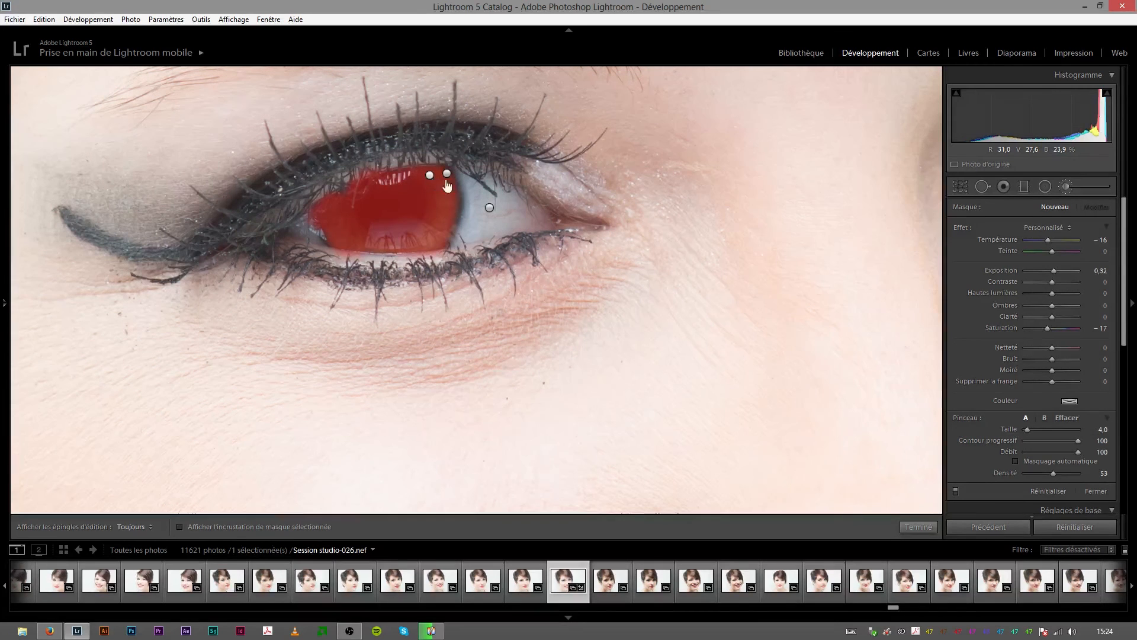
left_click(1083, 188)
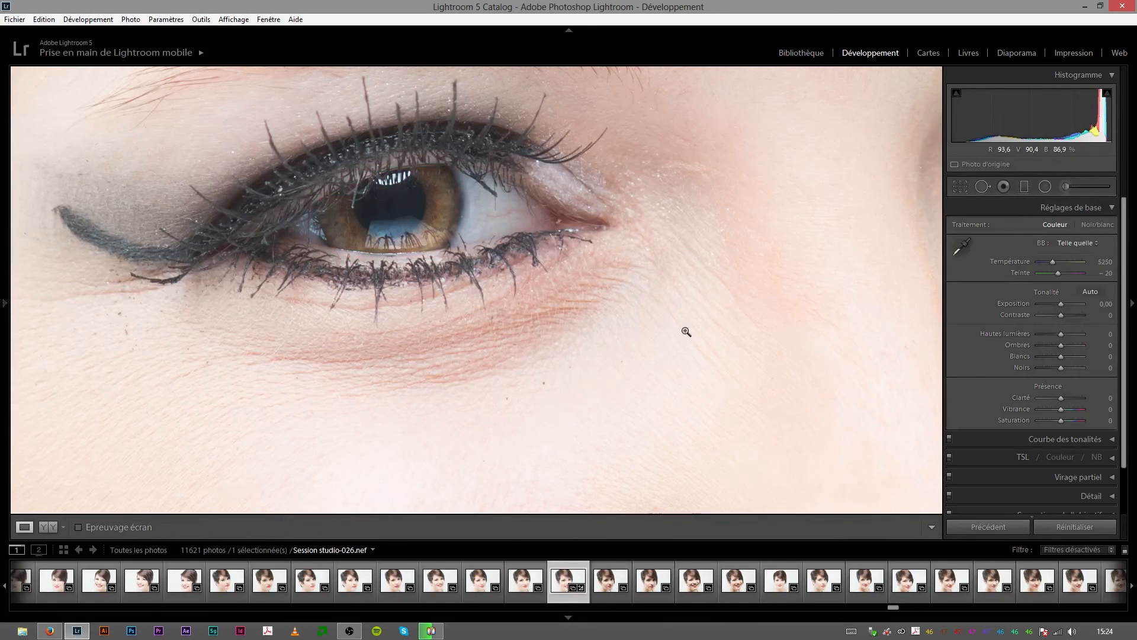
Compare the whole portrait before and after the complete eye retouch, and check the retouched eye up close.
left_click(684, 328)
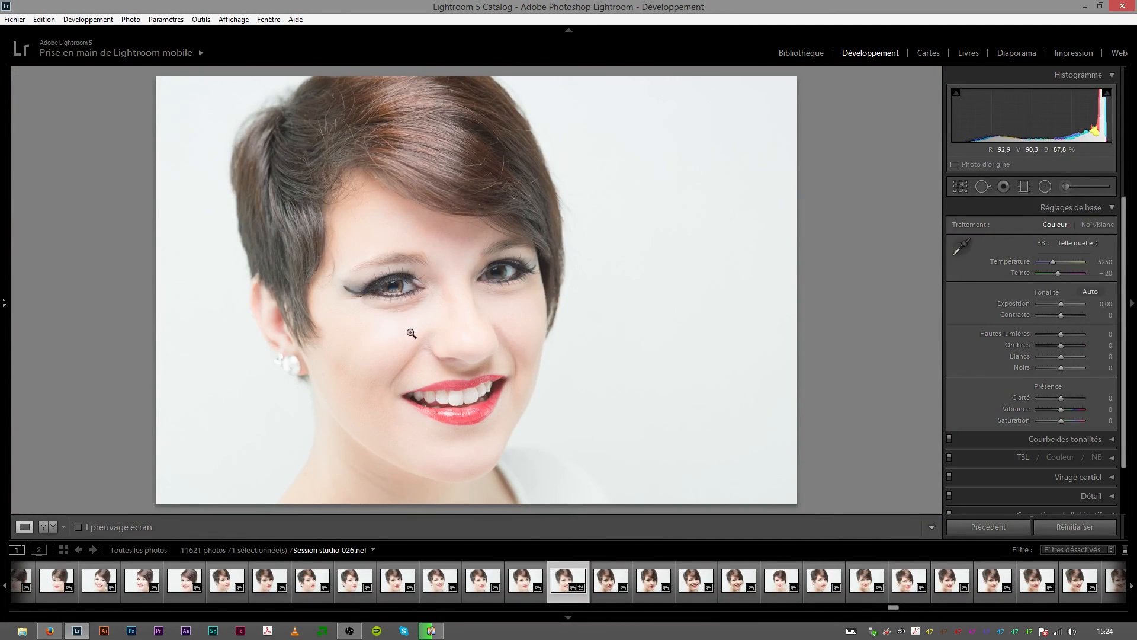
key("backslash")
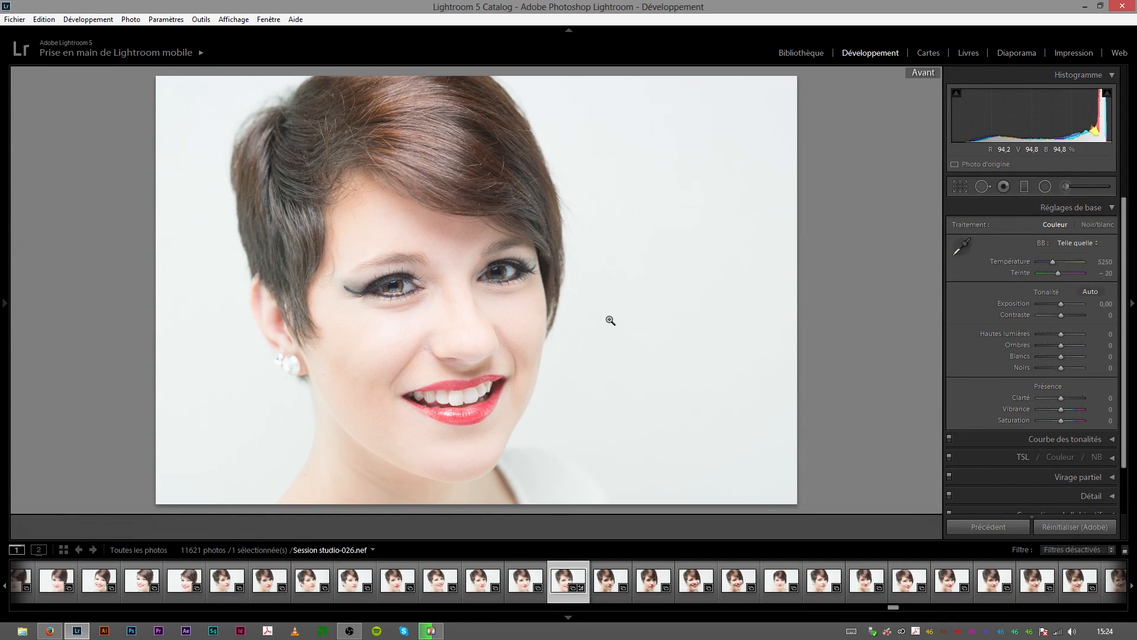
key("backslash")
key("backslash")
key("backslash")
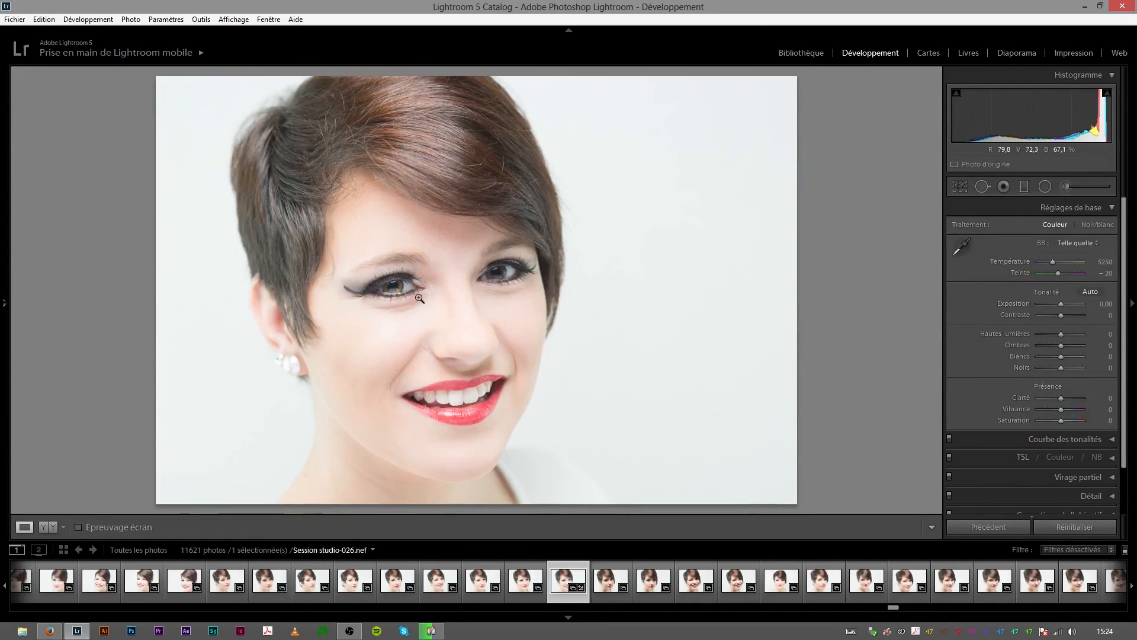
left_click_drag(419, 299, 473, 321)
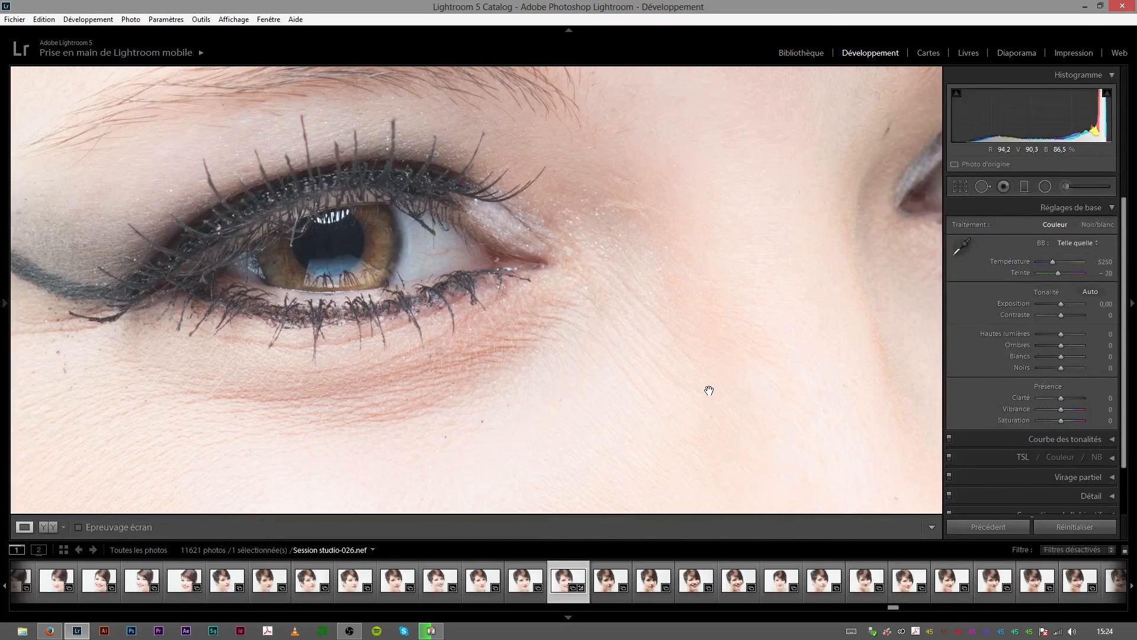
left_click(667, 385)
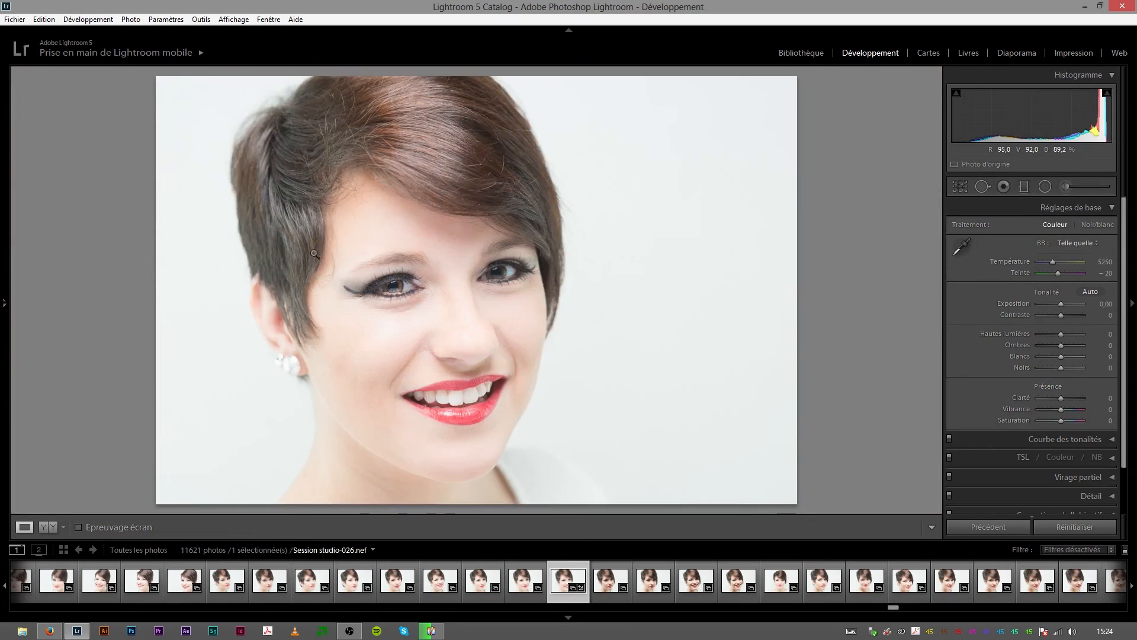